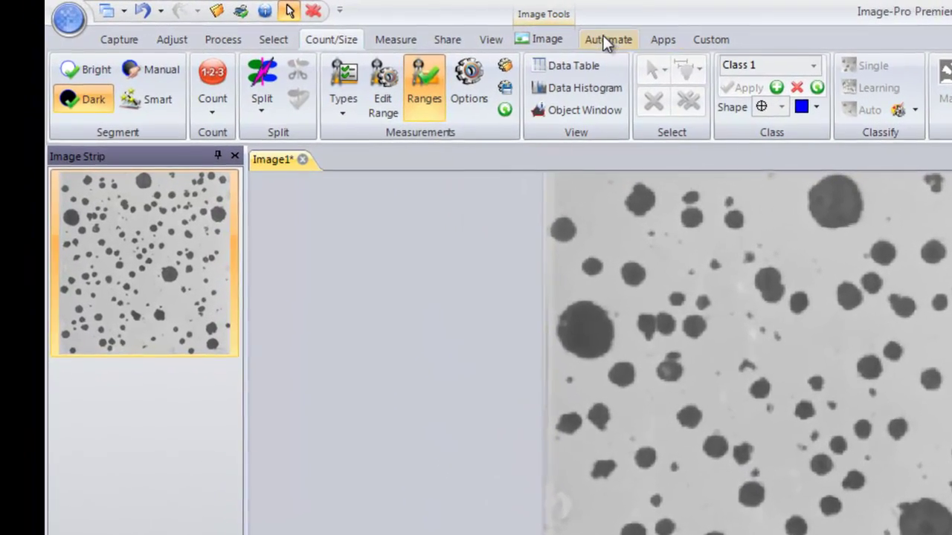
# Begin recording a macro named CountDarkObjects_2 from the Automate tab.
pyautogui.click(599, 39)
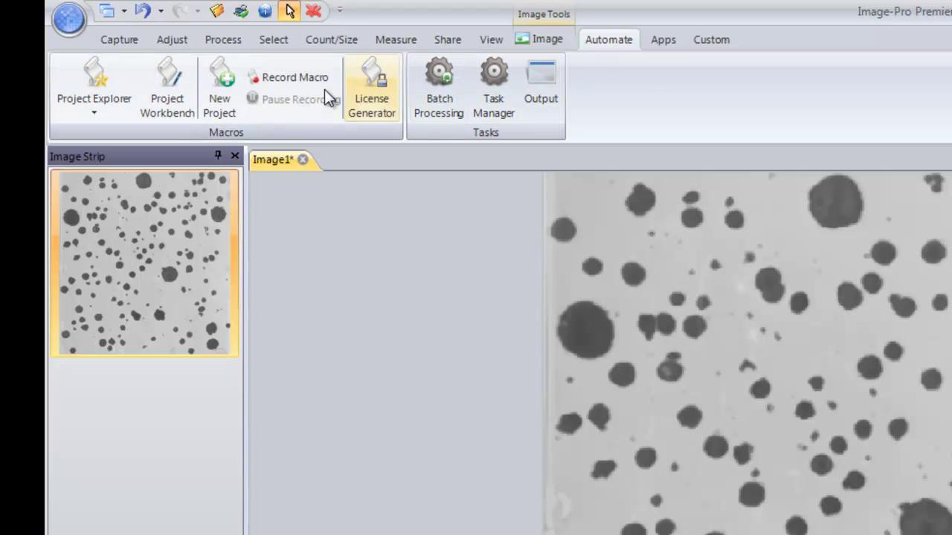
pyautogui.click(306, 80)
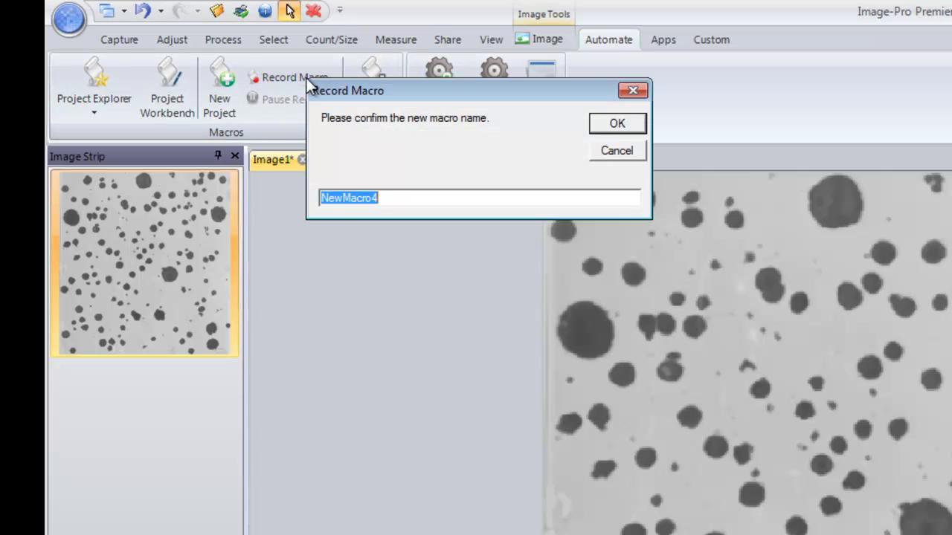
pyautogui.write('CountD')
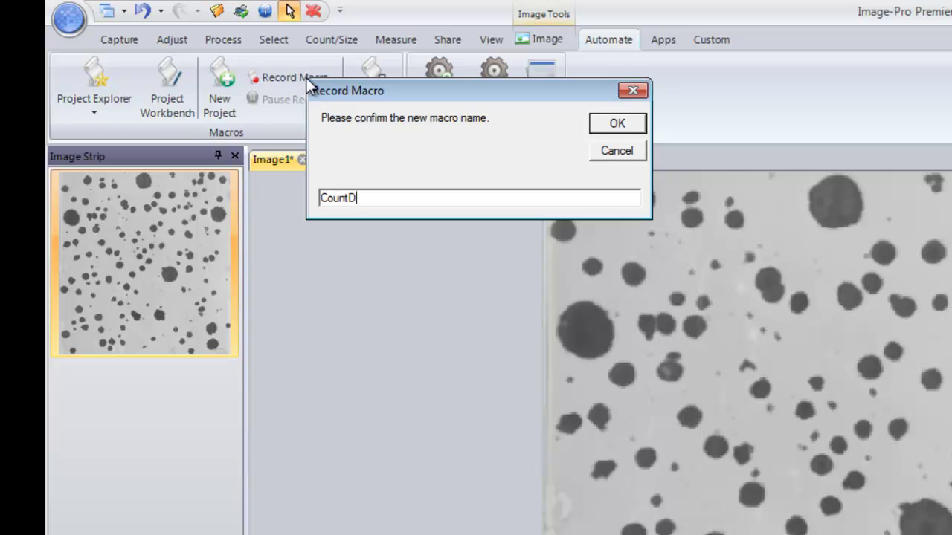
pyautogui.write('arkObjects_2')
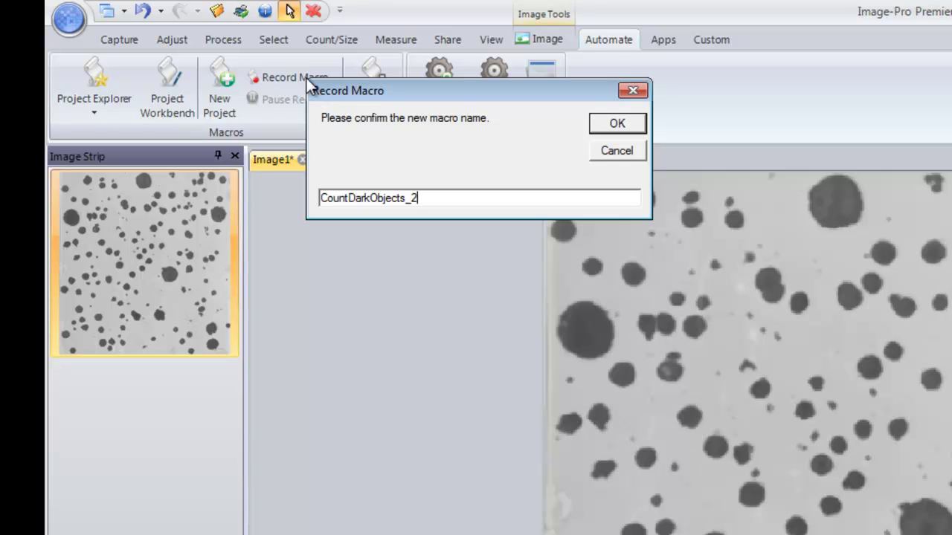
pyautogui.click(610, 126)
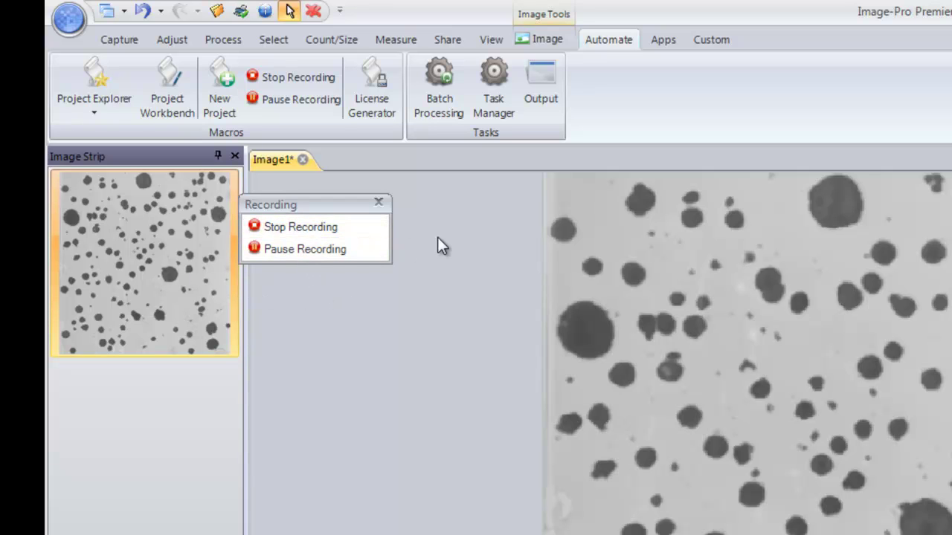
# Threshold dark objects at 0–148 for Class 1 and enable Data Collector Auto.
pyautogui.click(337, 43)
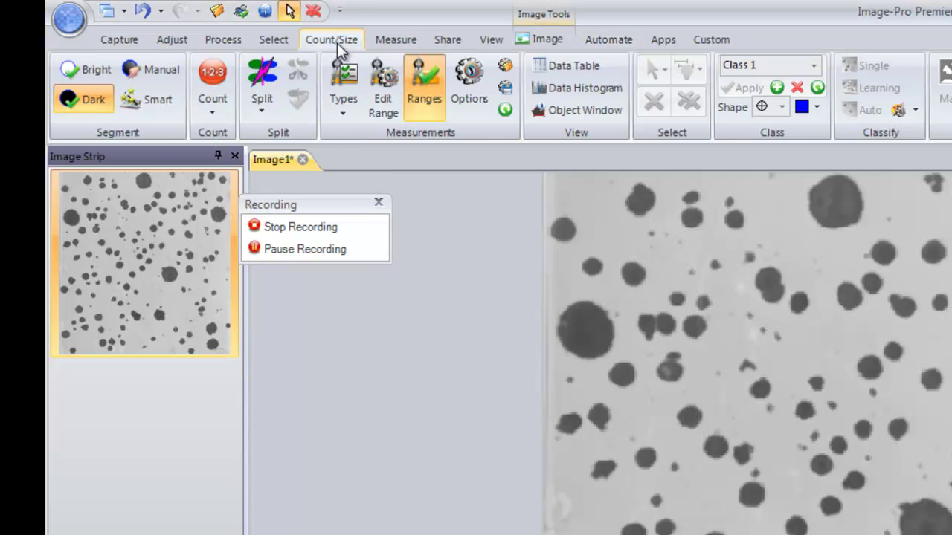
pyautogui.click(84, 96)
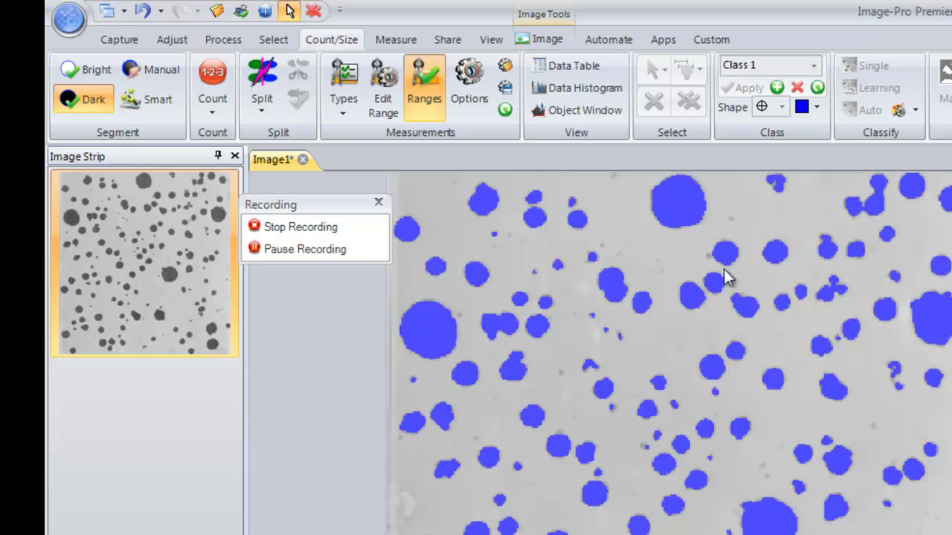
pyautogui.click(401, 40)
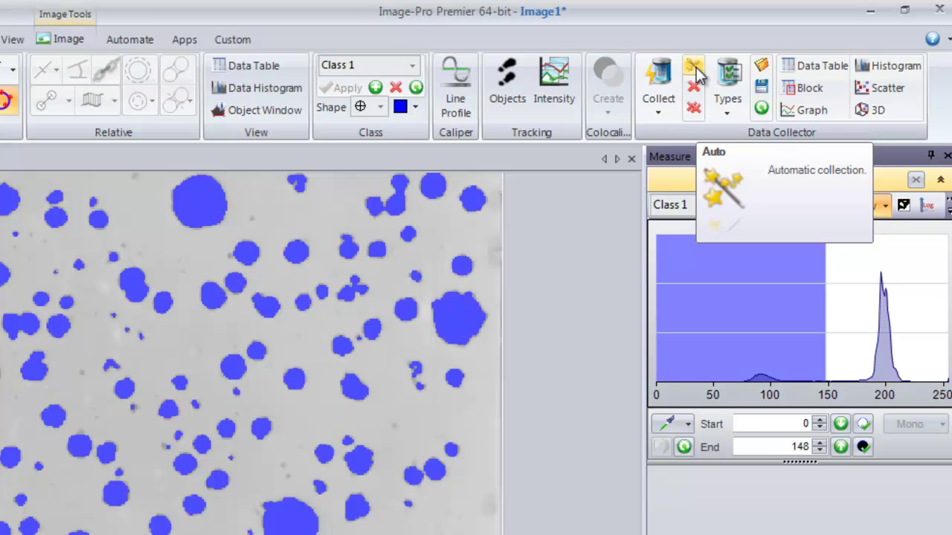
pyautogui.click(696, 67)
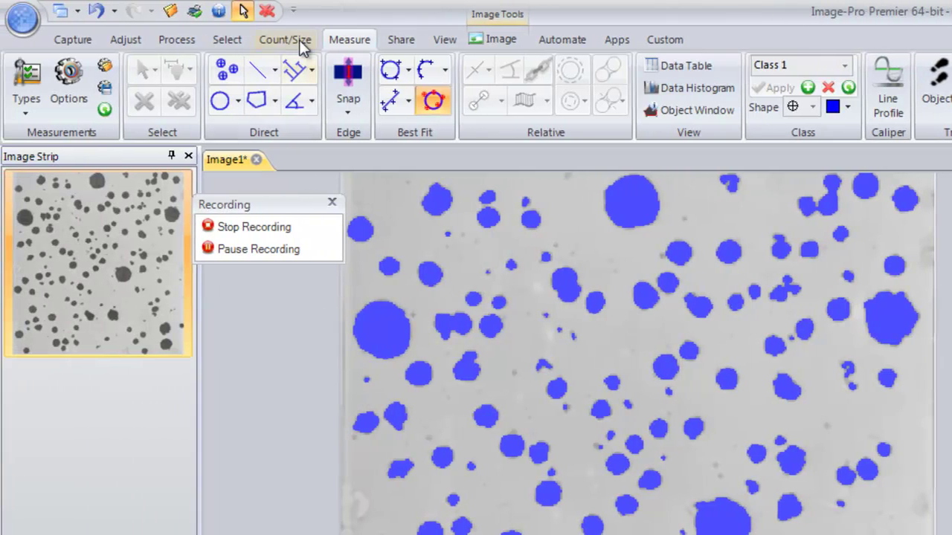
# Count the dark objects (154 total, 137 in range), stop recording, then delete all objects.
pyautogui.click(299, 40)
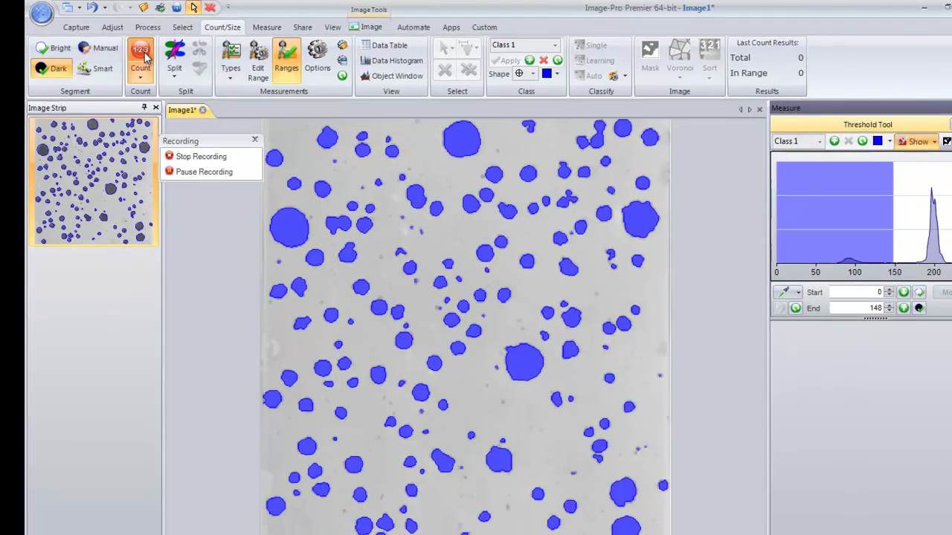
pyautogui.click(153, 60)
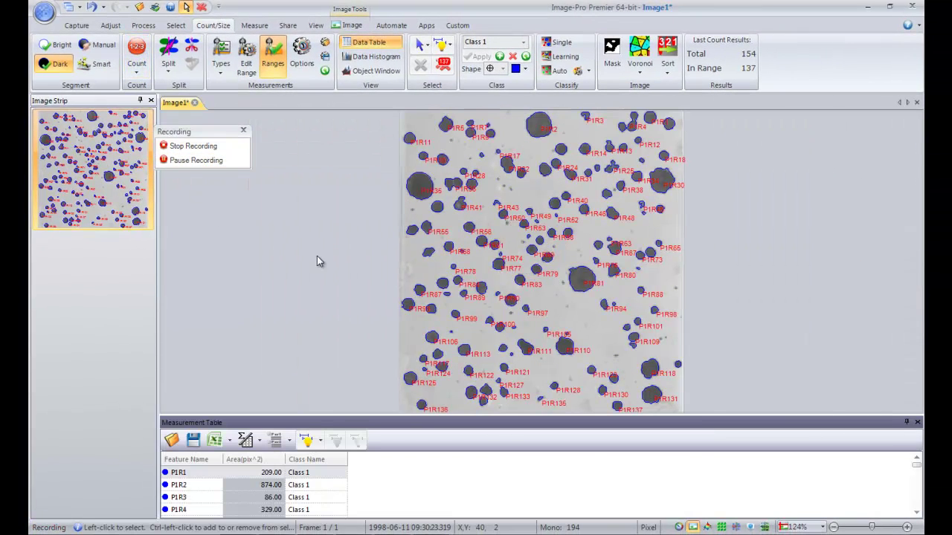
pyautogui.click(187, 147)
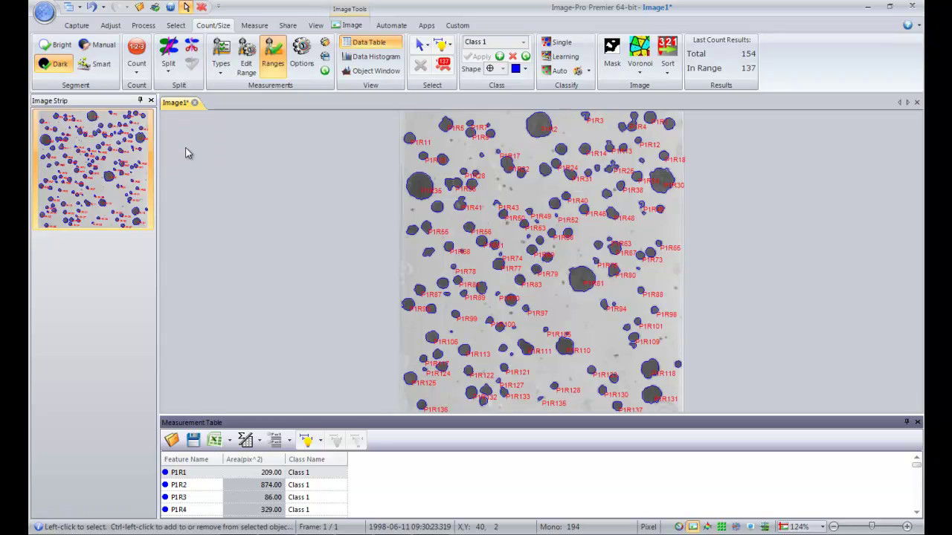
pyautogui.click(443, 66)
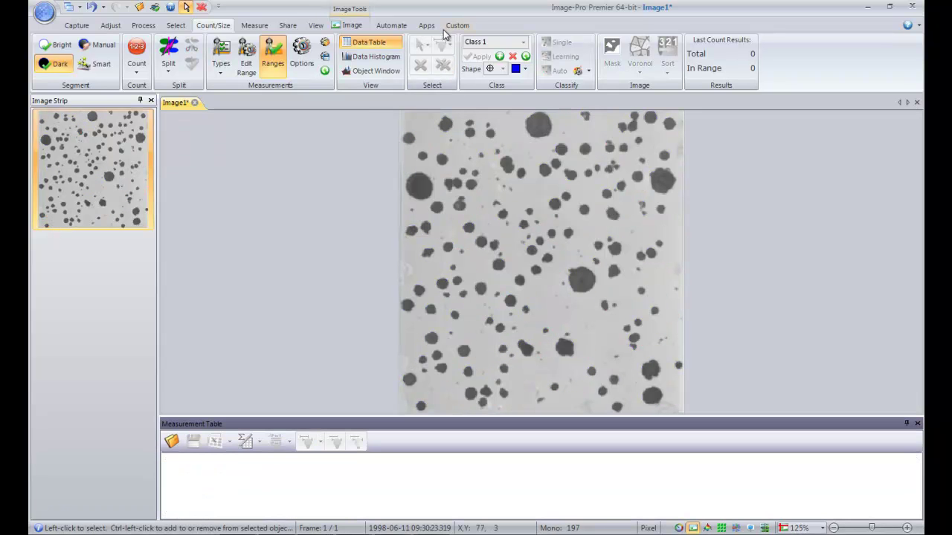
# Run CountDarkObjects_2 from the Project Explorer list to recount the dark objects.
pyautogui.click(391, 26)
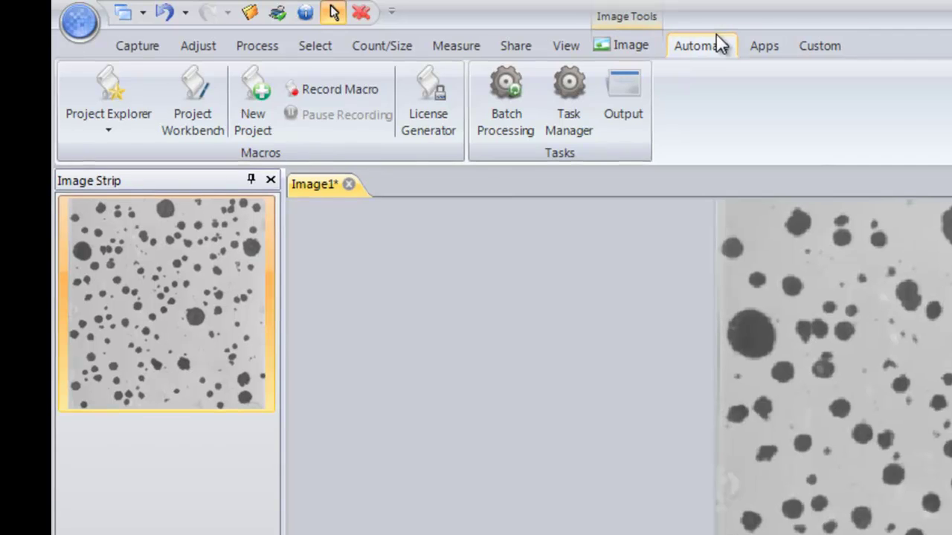
pyautogui.click(108, 132)
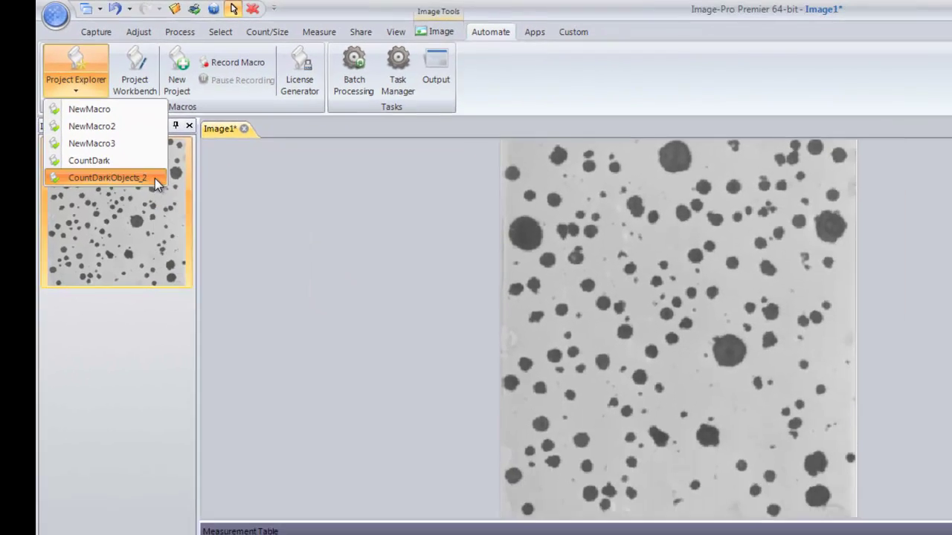
pyautogui.click(112, 177)
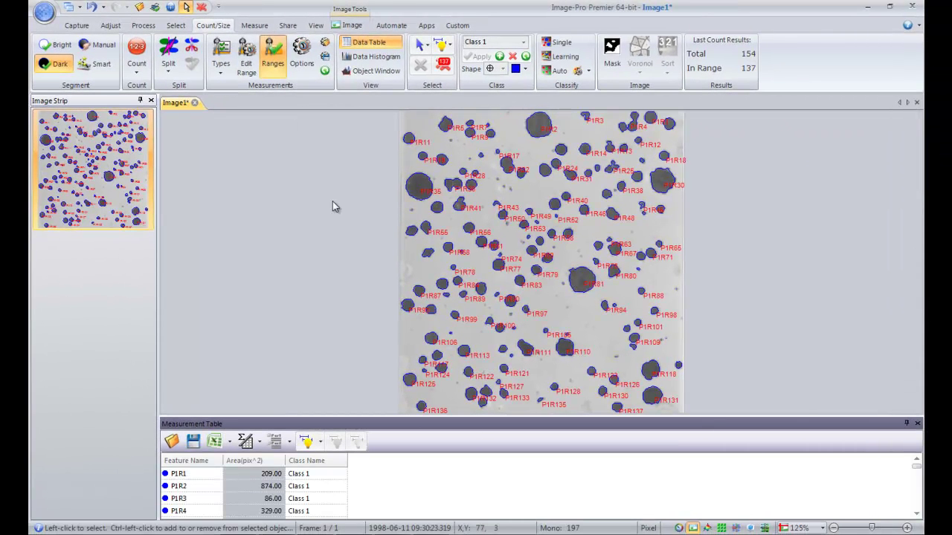
# Show and enlarge the Data Collector table to review measurements, then hide it.
pyautogui.click(253, 26)
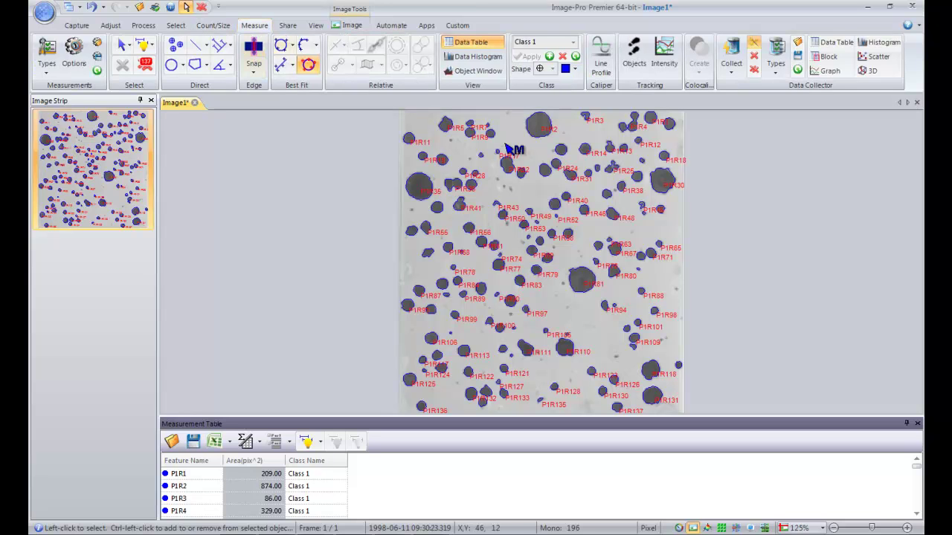
pyautogui.click(830, 43)
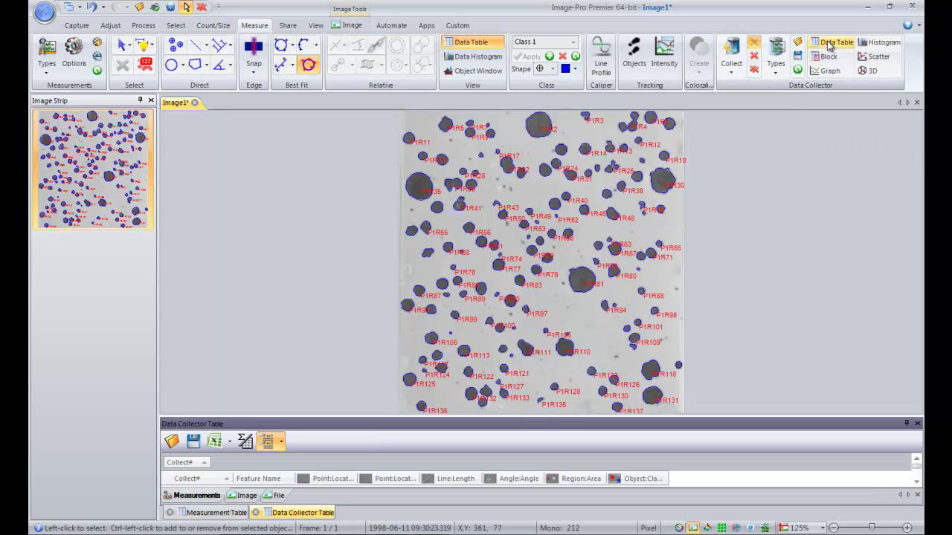
pyautogui.moveTo(523, 414); pyautogui.dragTo(522, 357)
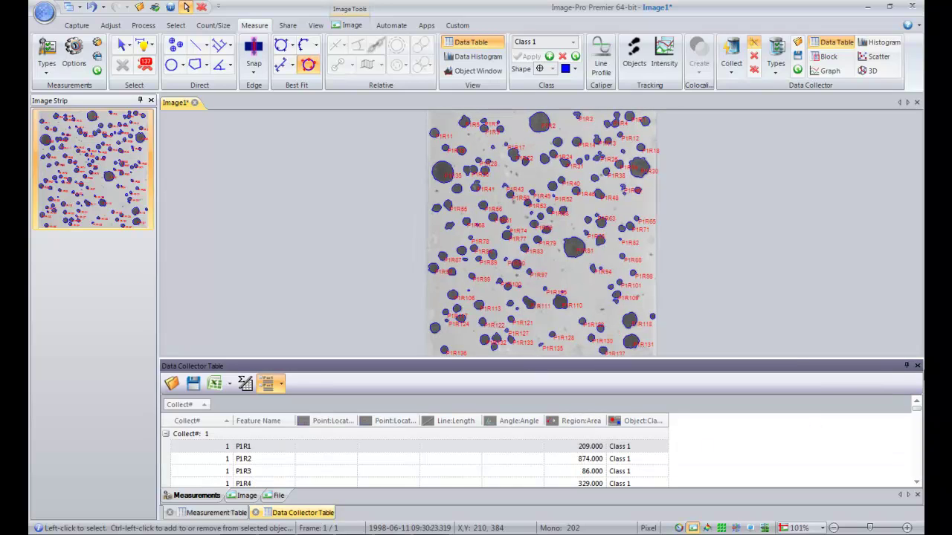
pyautogui.click(917, 367)
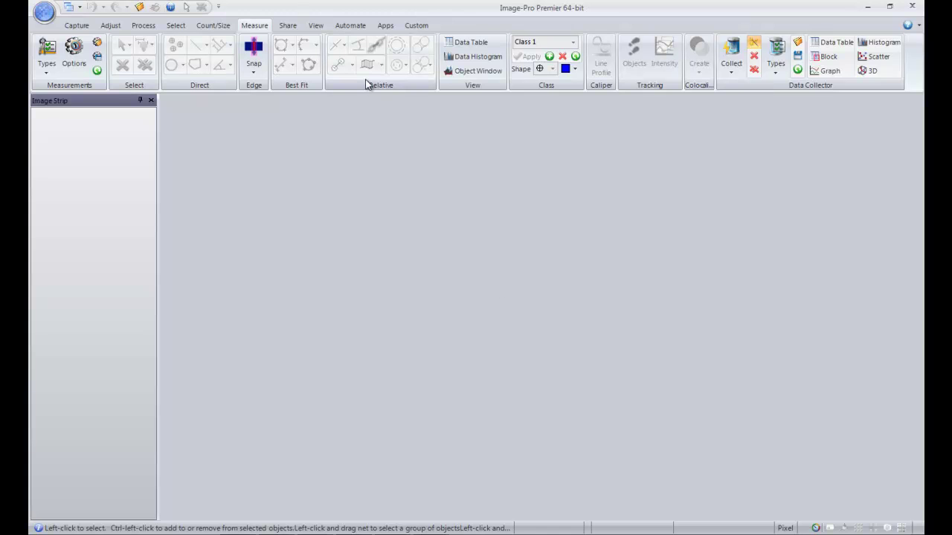
# Open Batch Processing with CountDarkObjects_2 as the Loop On macro.
pyautogui.click(351, 27)
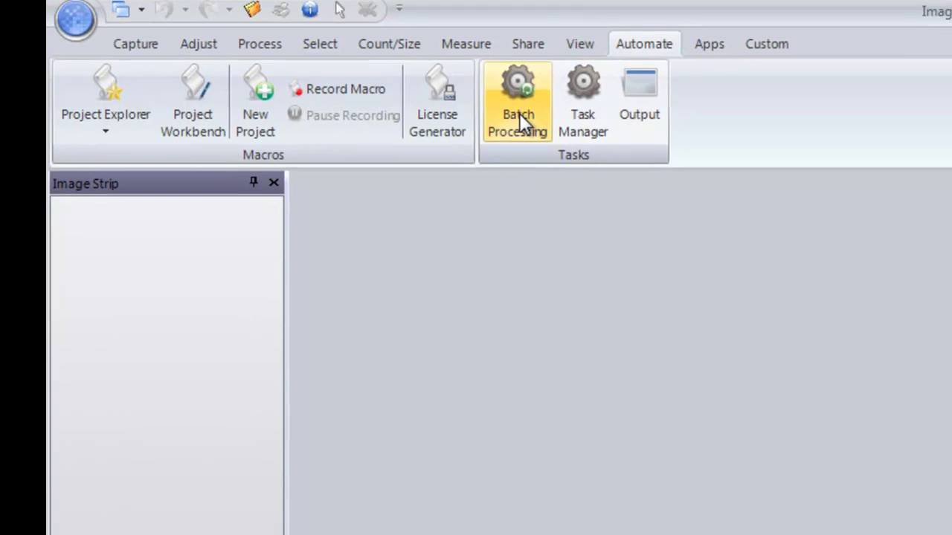
pyautogui.click(315, 41)
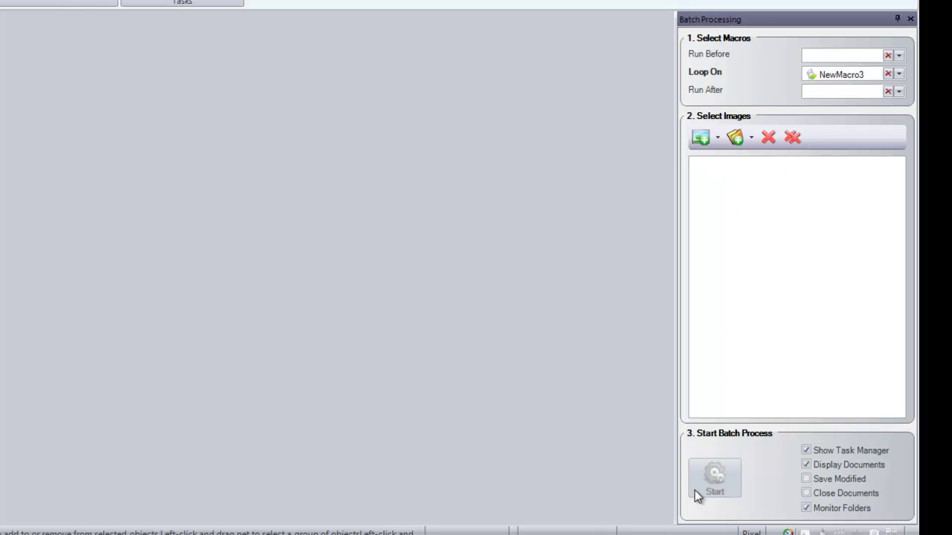
pyautogui.click(900, 74)
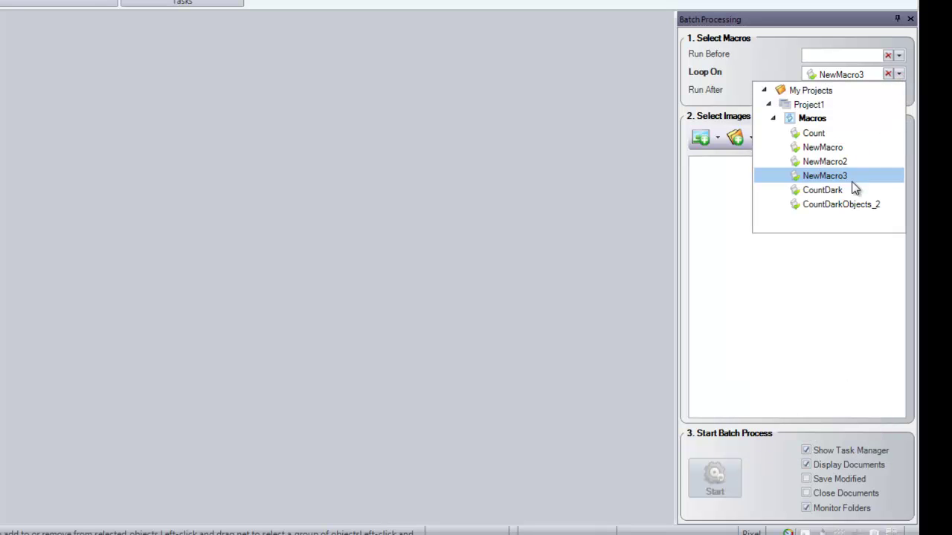
pyautogui.click(828, 206)
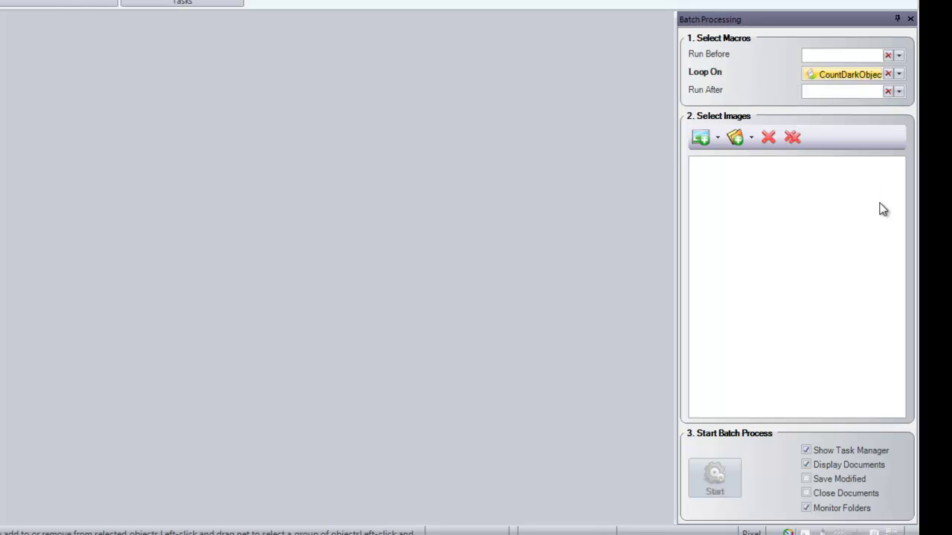
# Add the Demo Images Premier > BatchImages folder as the batch image source.
pyautogui.click(717, 139)
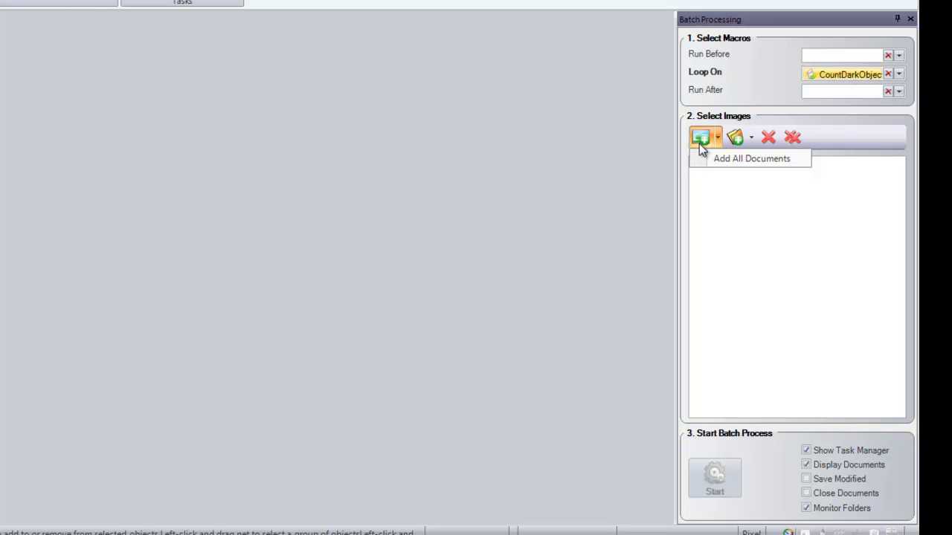
pyautogui.click(765, 194)
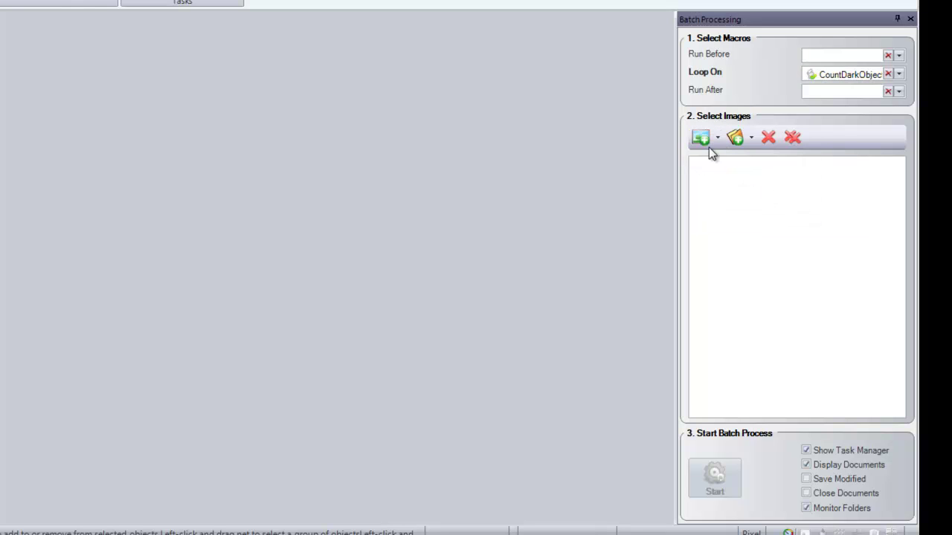
pyautogui.click(752, 138)
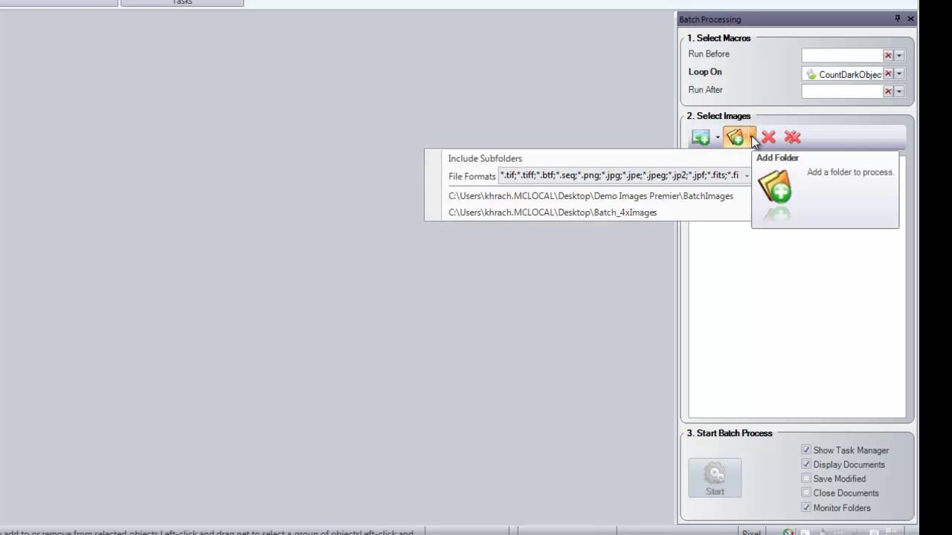
pyautogui.click(801, 172)
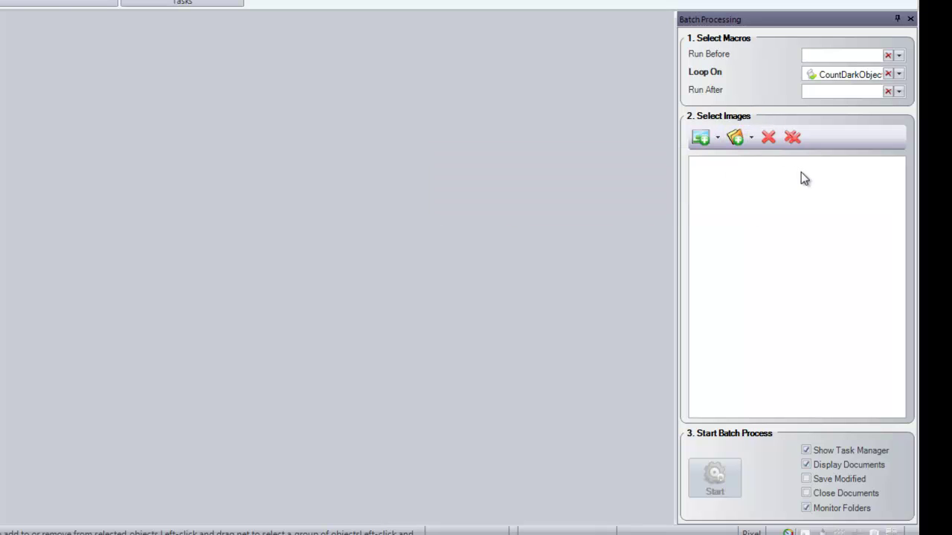
pyautogui.click(734, 139)
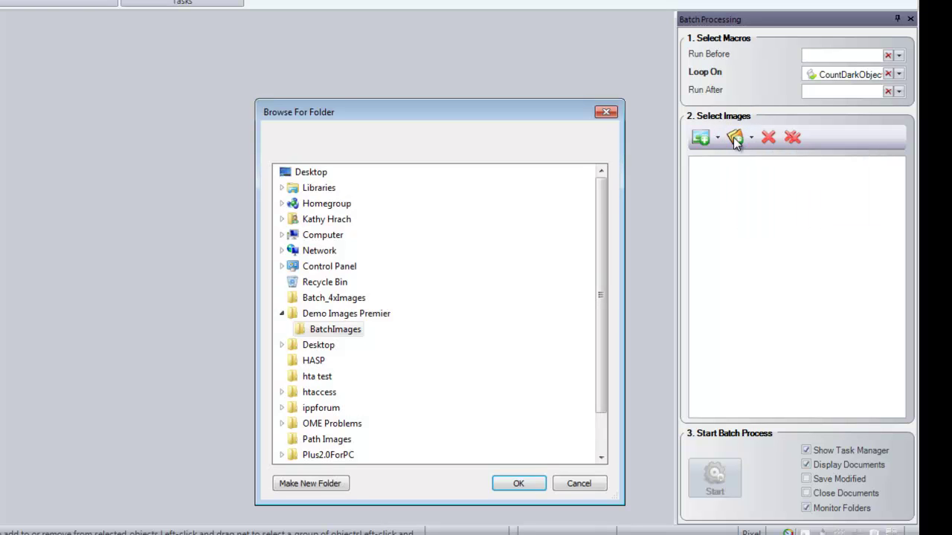
pyautogui.click(320, 329)
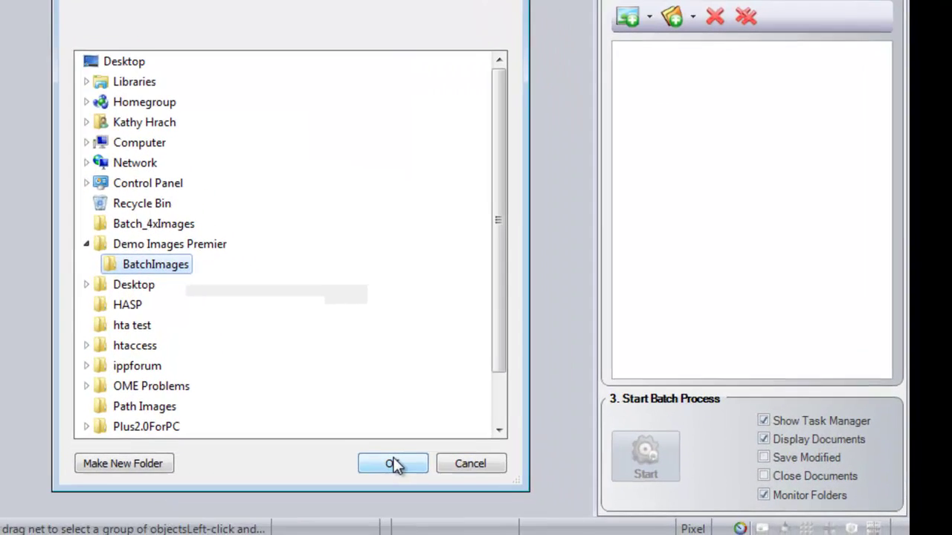
pyautogui.click(492, 478)
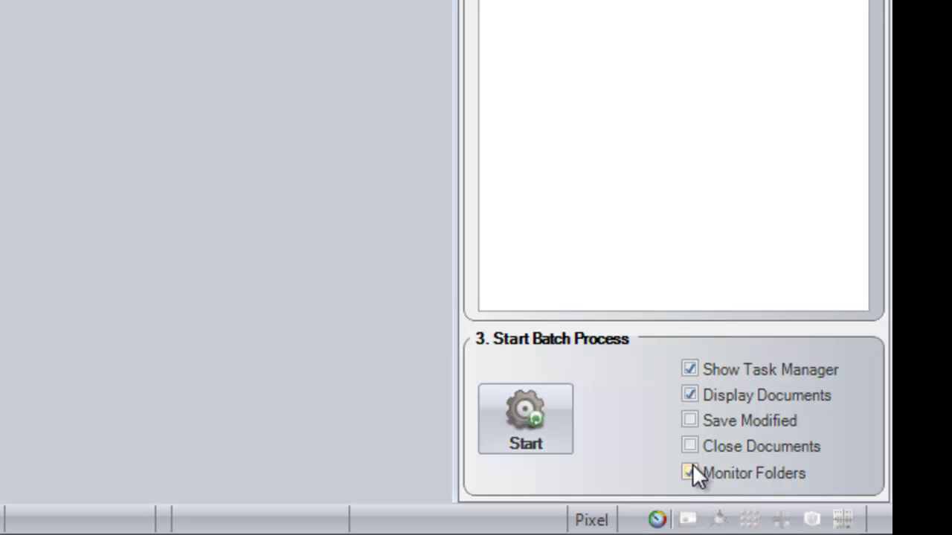
# Start the batch process to count dark objects in all five images.
pyautogui.click(525, 416)
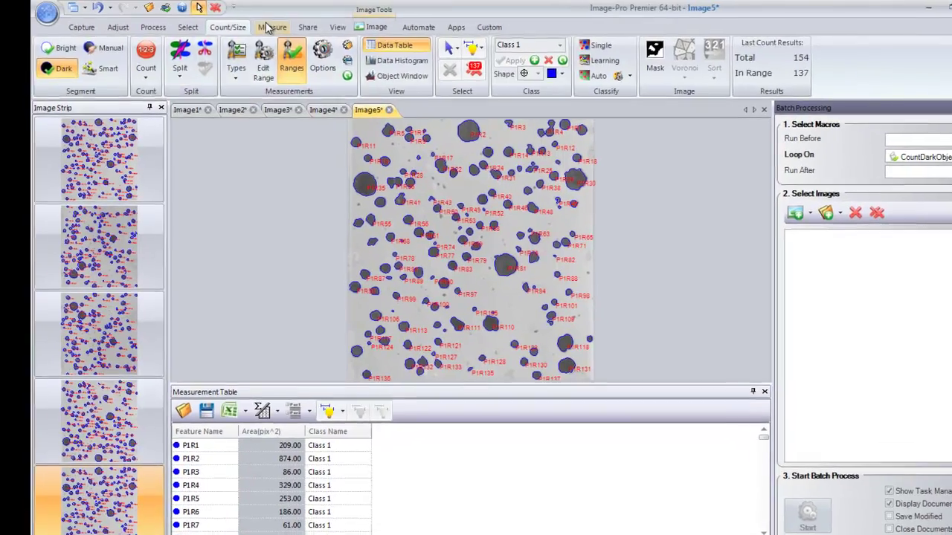
# Show the Data Table of Class 1 areas grouped by Collect#, resize to review, then shrink it.
pyautogui.click(270, 28)
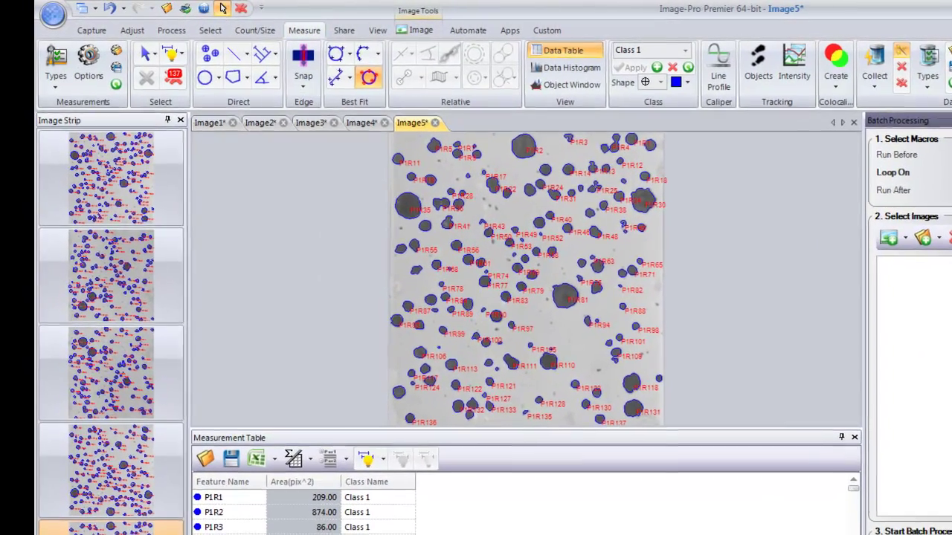
pyautogui.click(874, 60)
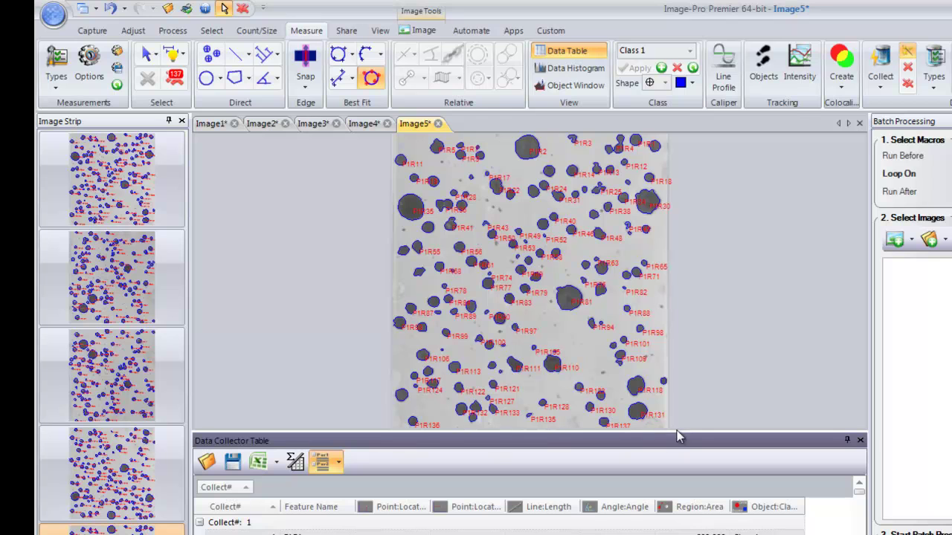
pyautogui.moveTo(698, 436); pyautogui.dragTo(698, 324)
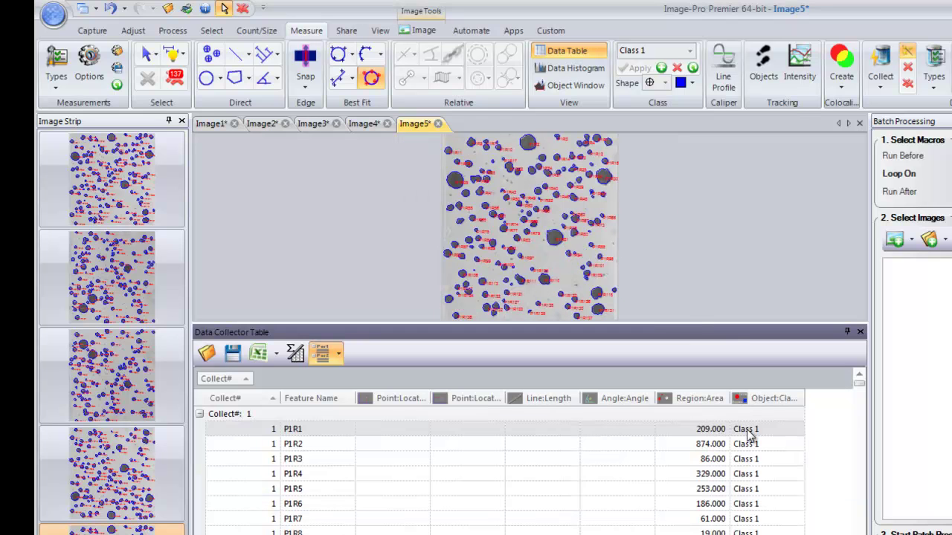
pyautogui.moveTo(859, 392)
pyautogui.mouseDown()
pyautogui.moveTo(852, 531)
pyautogui.moveTo(870, 422)
pyautogui.moveTo(861, 376)
pyautogui.mouseUp()
pyautogui.moveTo(420, 457); pyautogui.dragTo(416, 491)
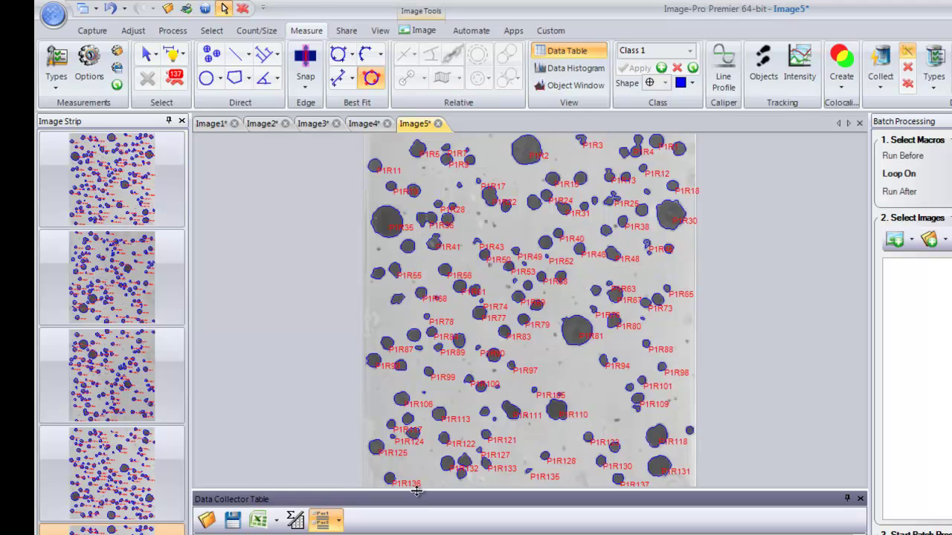